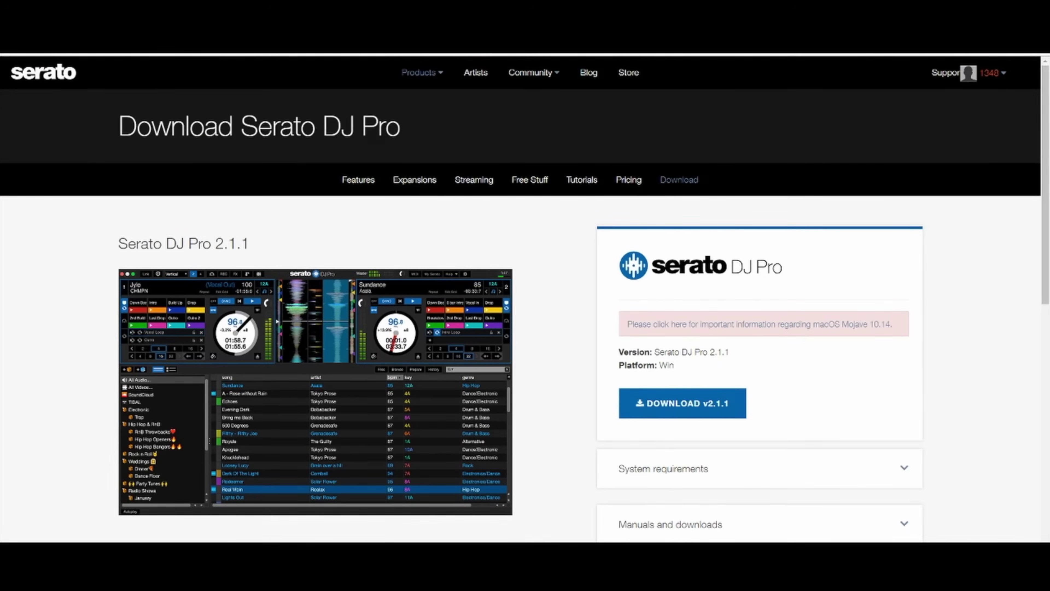
Expand Serato's Manuals and downloads, then download the rekordbox control signal WAV from its FAQ.
scroll(1003, 285, down, 3)
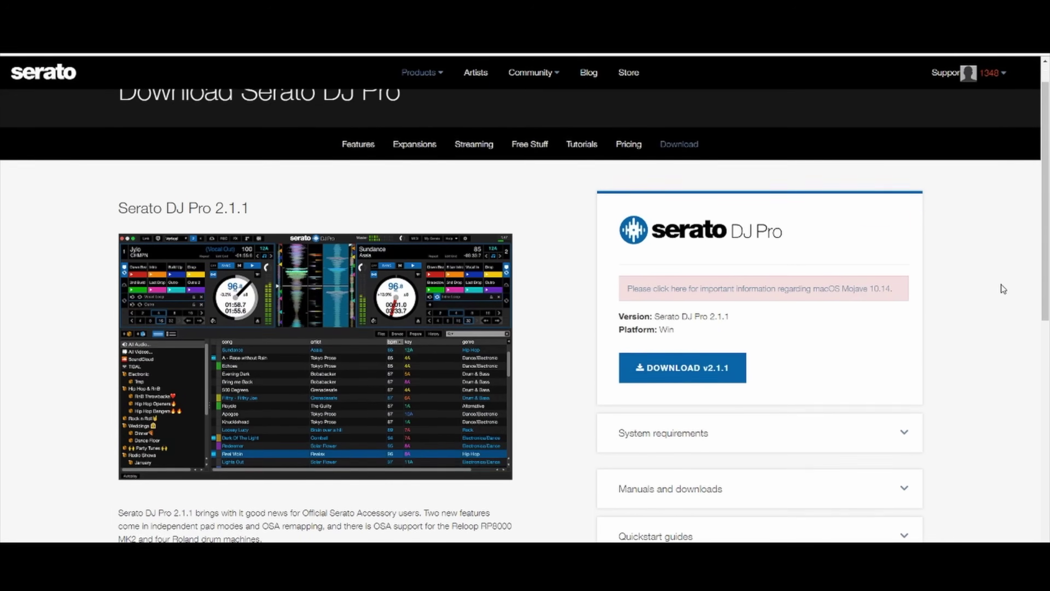
click(904, 415)
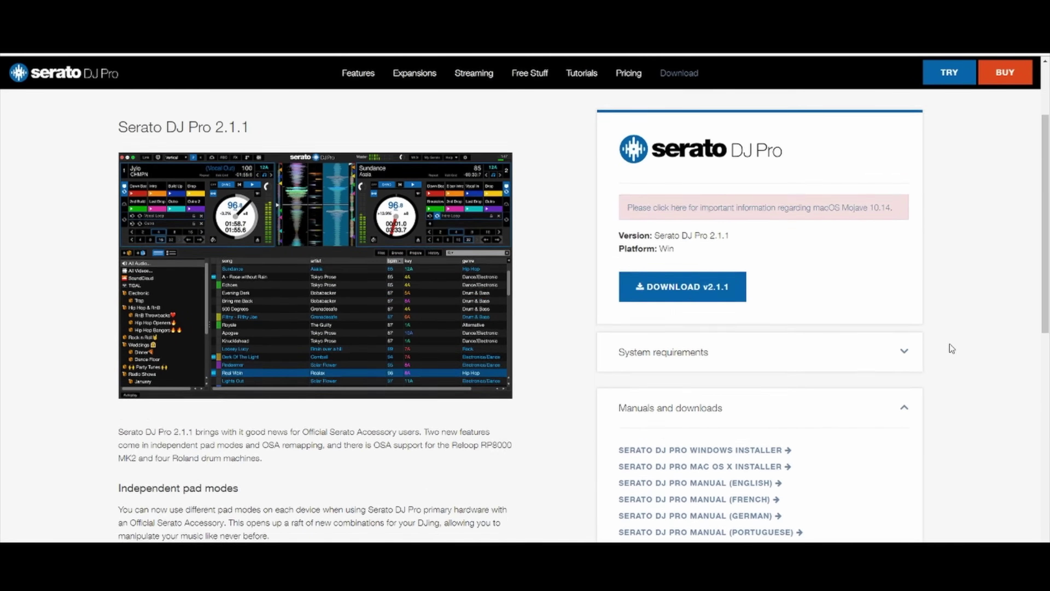
scroll(768, 420, down, 5)
click(698, 404)
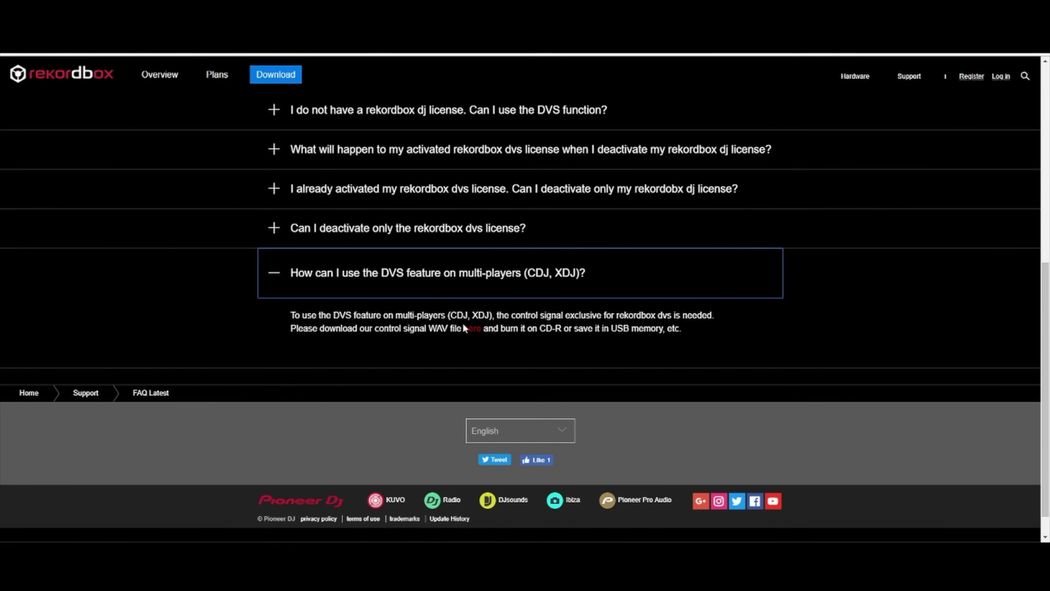
click(471, 329)
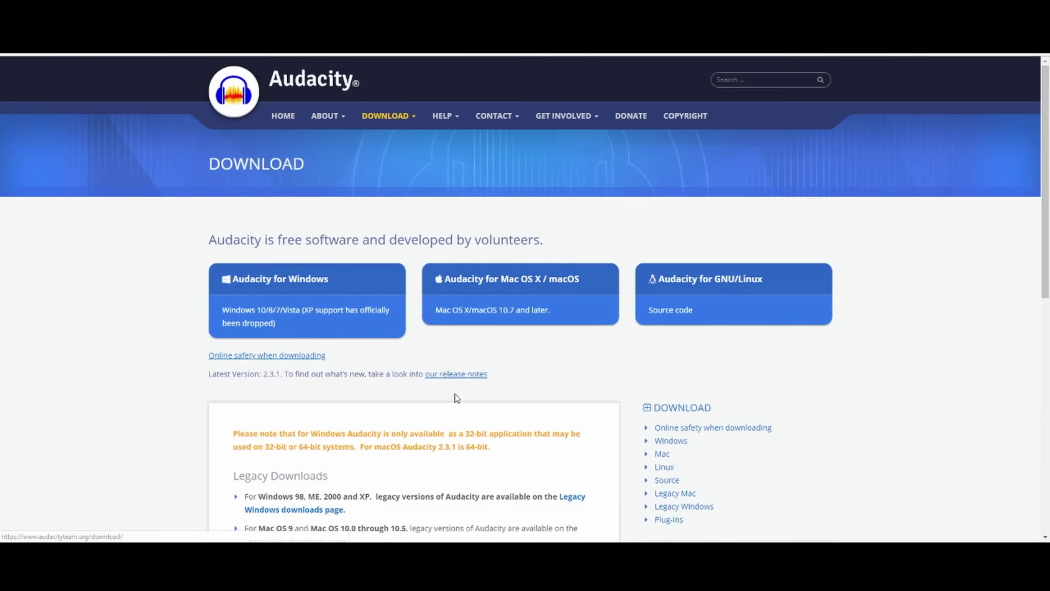
Go to the Audacity for Windows download page on audacityteam.org.
click(343, 292)
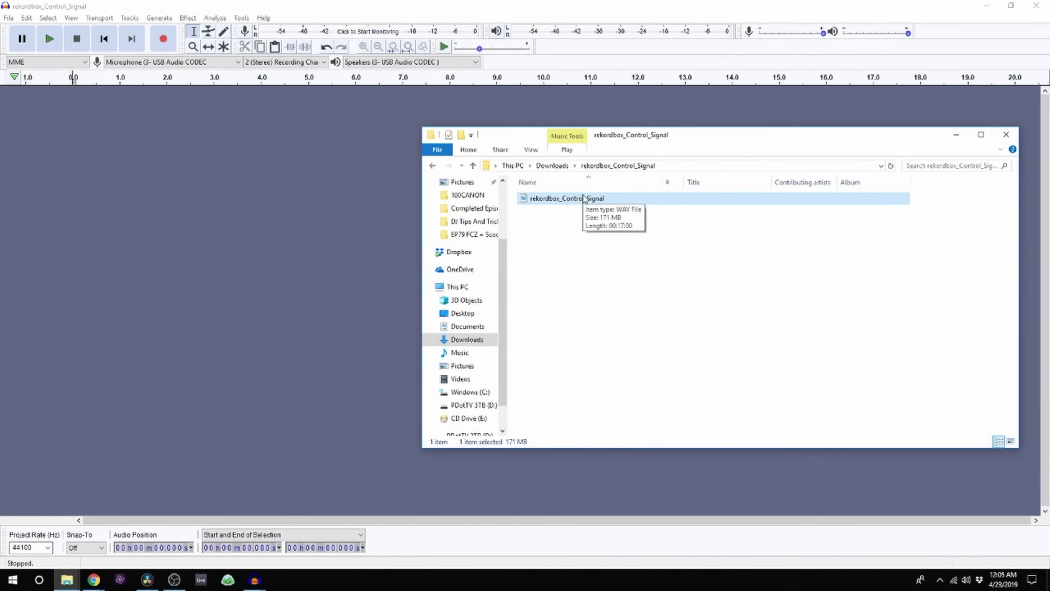
Import the rekordbox control signal WAV into Audacity by dragging it in and confirming the warning.
drag(584, 200, 276, 172)
click(411, 200)
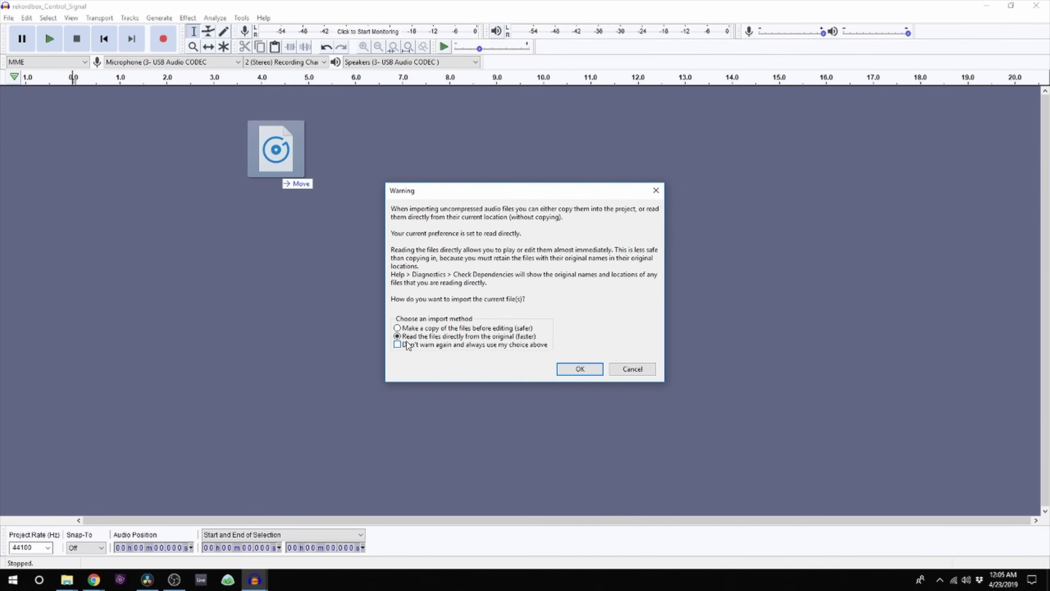
click(580, 369)
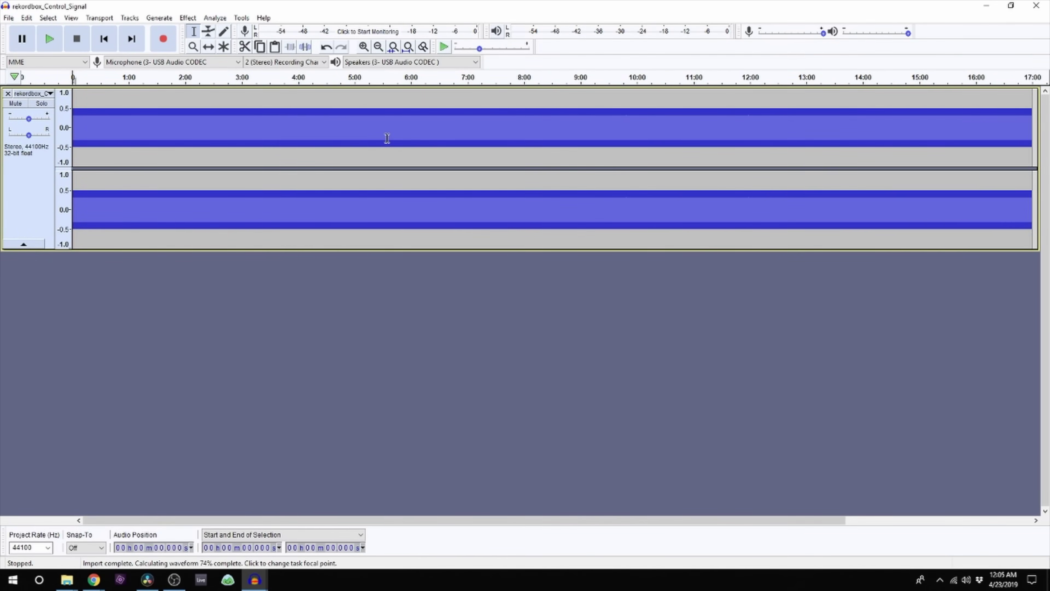
Add a new empty stereo track via Tracks > Add New > Stereo Track.
click(129, 18)
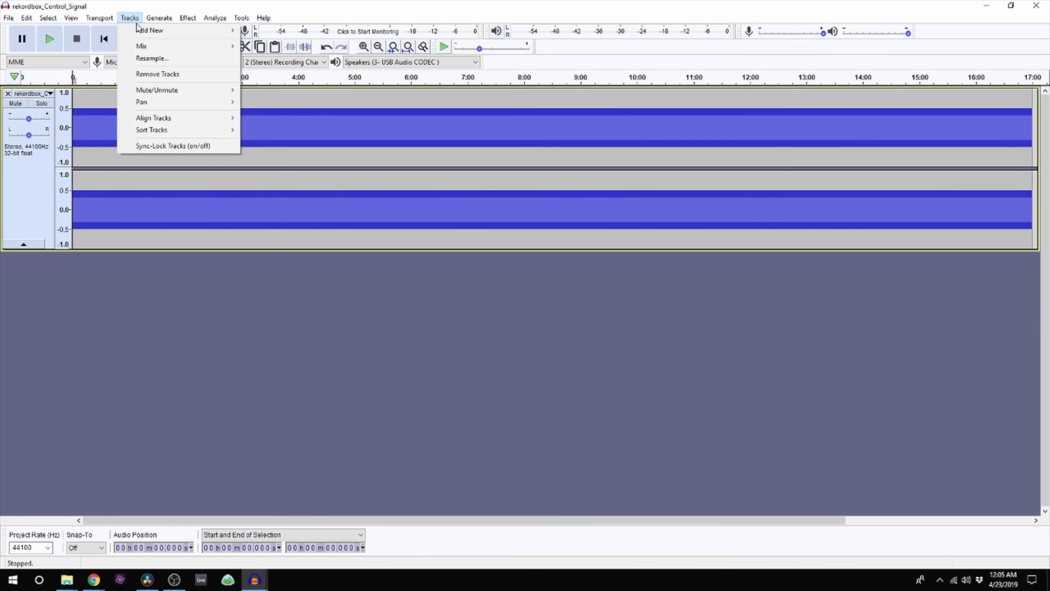
mouse_move(140, 33)
click(275, 43)
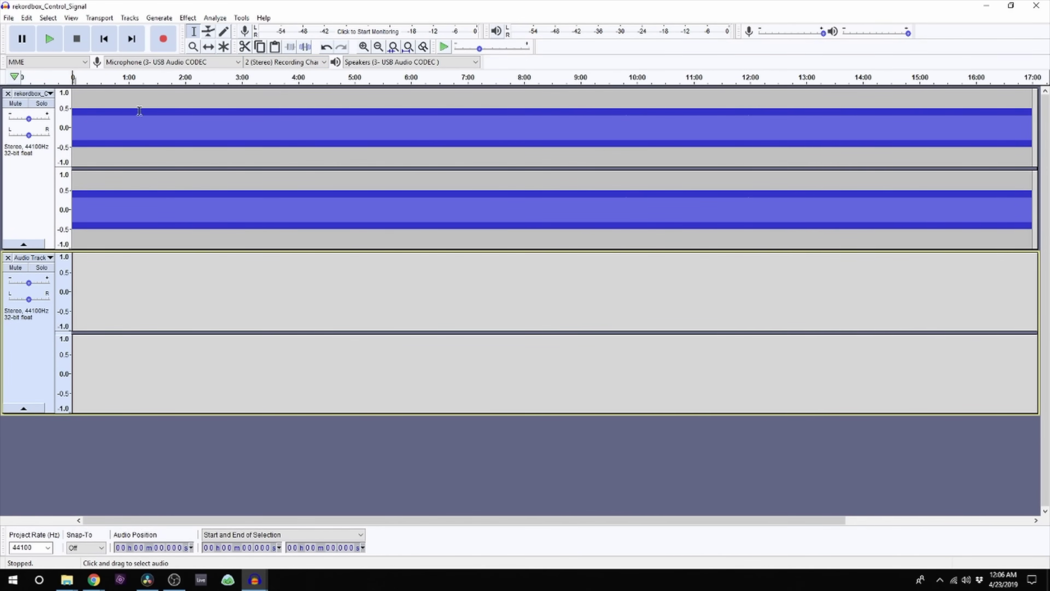
Paste the signal's first two minutes at the new track's start, then the 2:00–4:01 section after it.
click(185, 124)
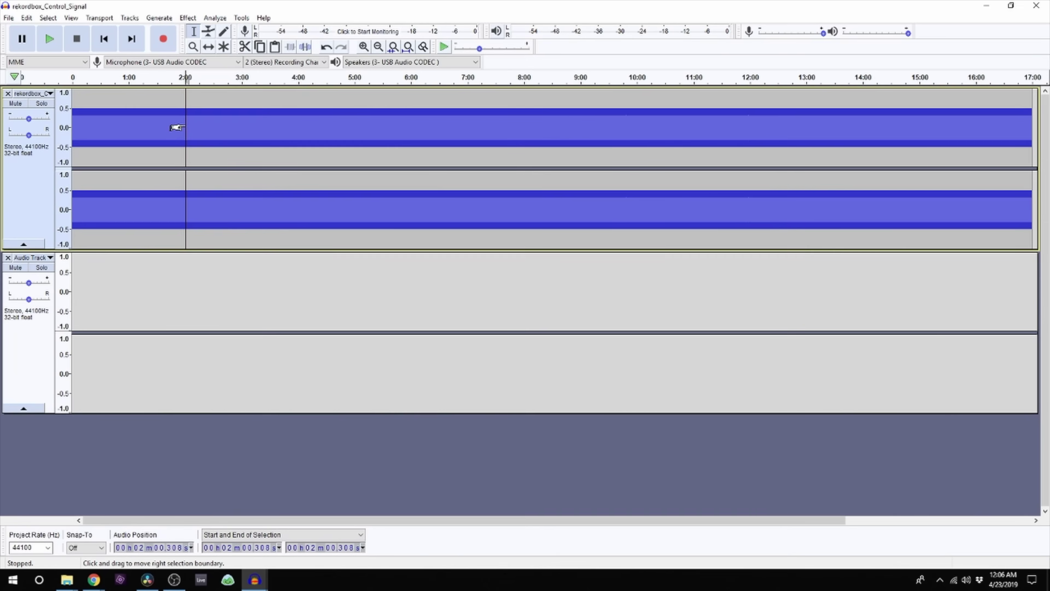
drag(191, 131, 62, 135)
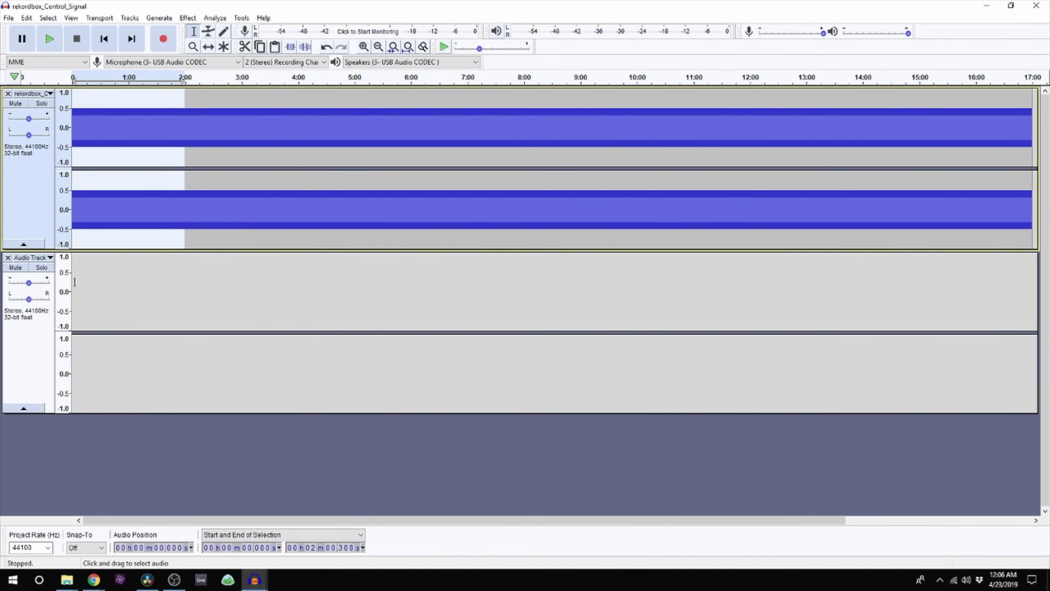
click(75, 283)
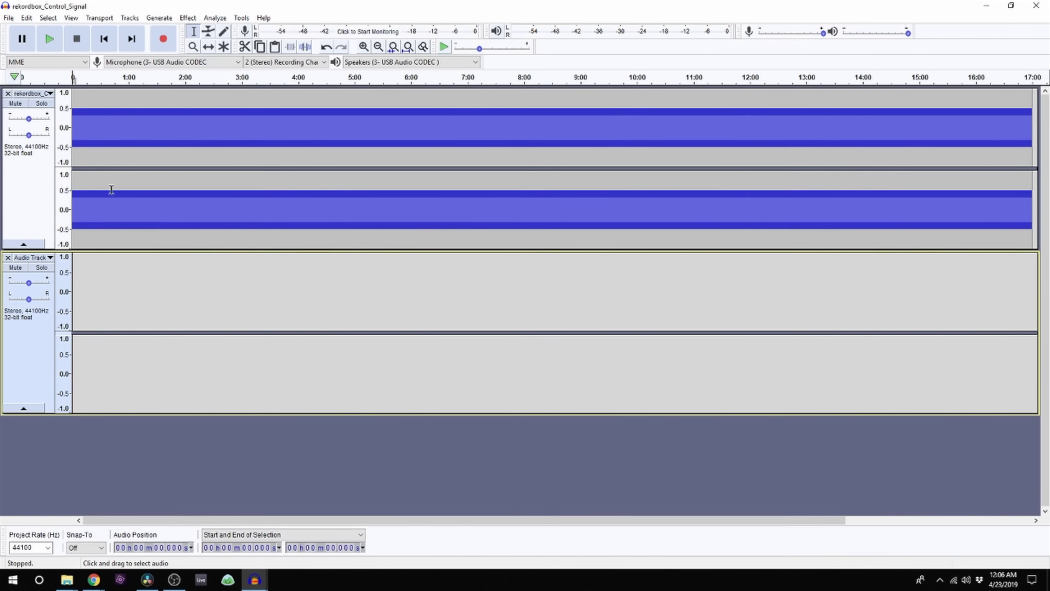
click(275, 47)
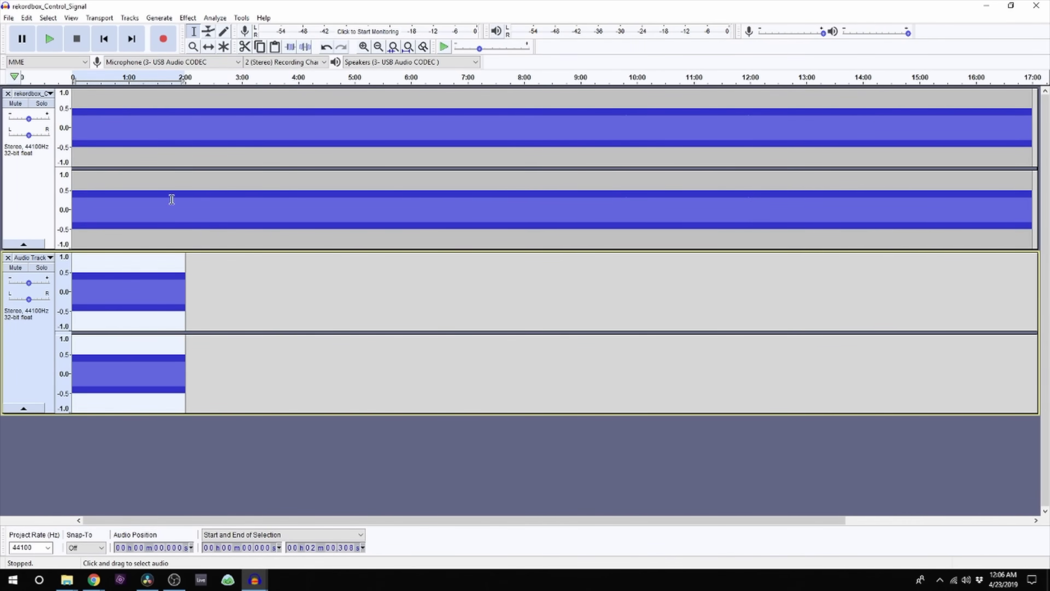
click(186, 152)
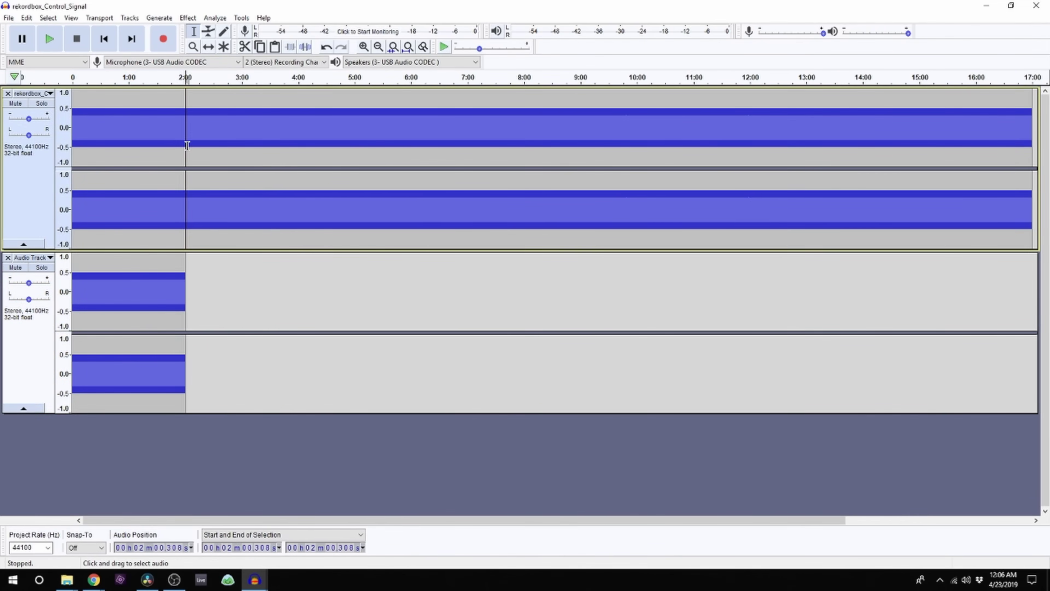
drag(178, 150, 291, 150)
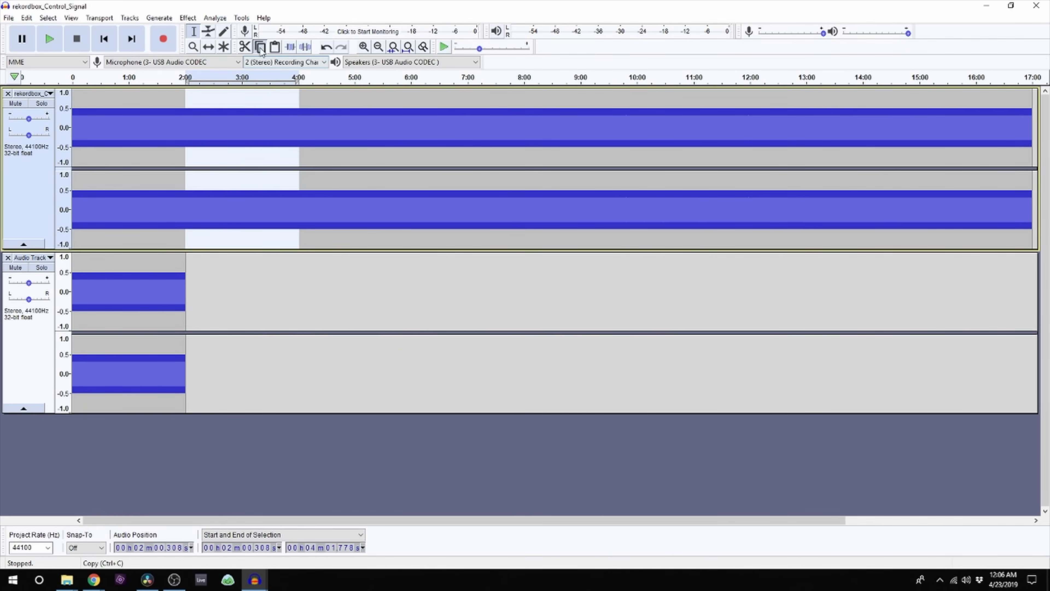
click(187, 300)
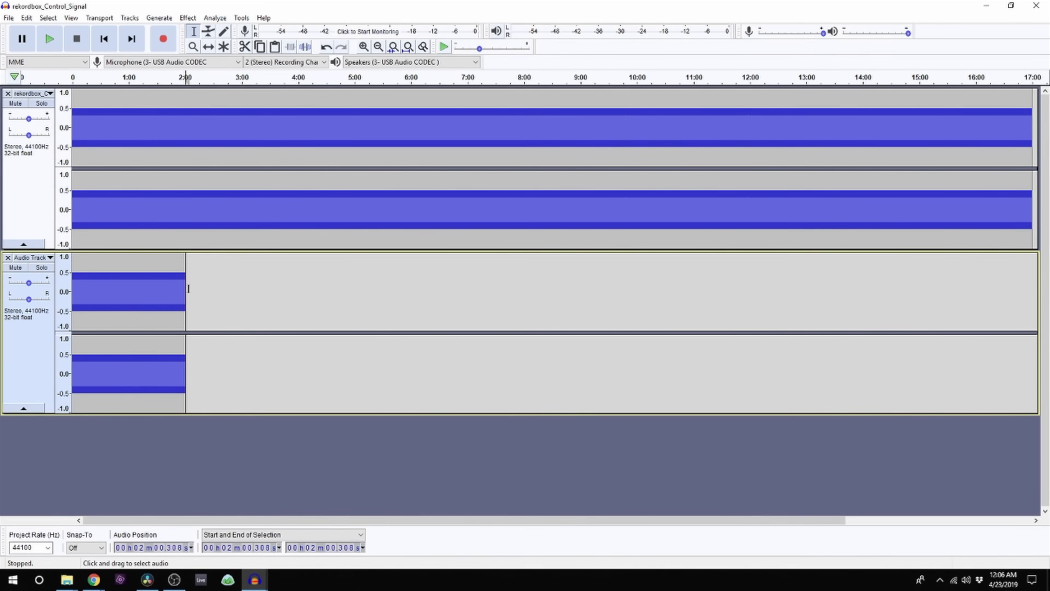
click(274, 47)
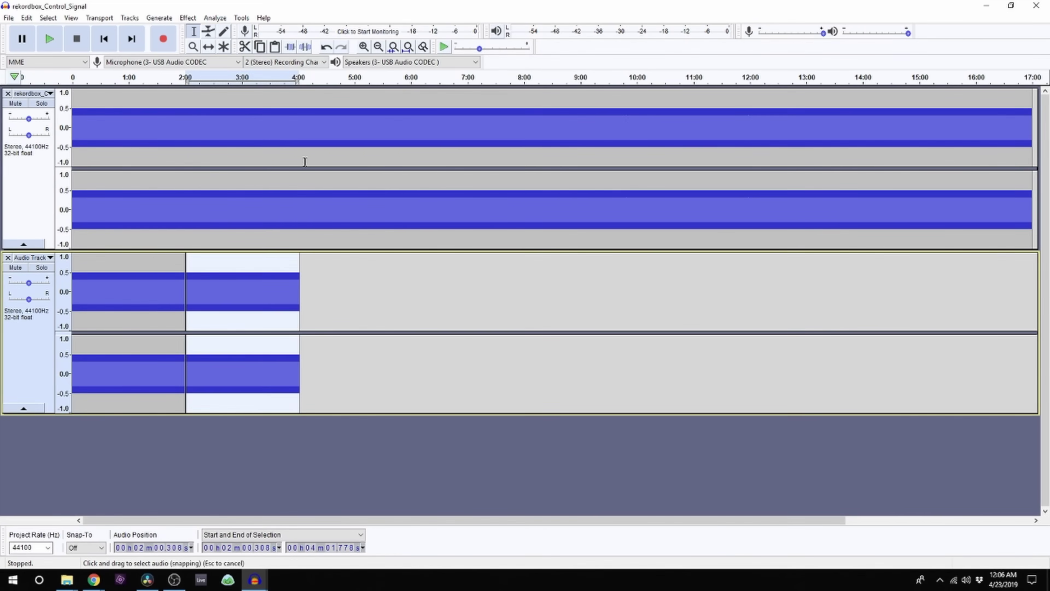
Extend the new track to 10:06 with another copy at 4:01 and a four-minute block at 6:03.
click(295, 287)
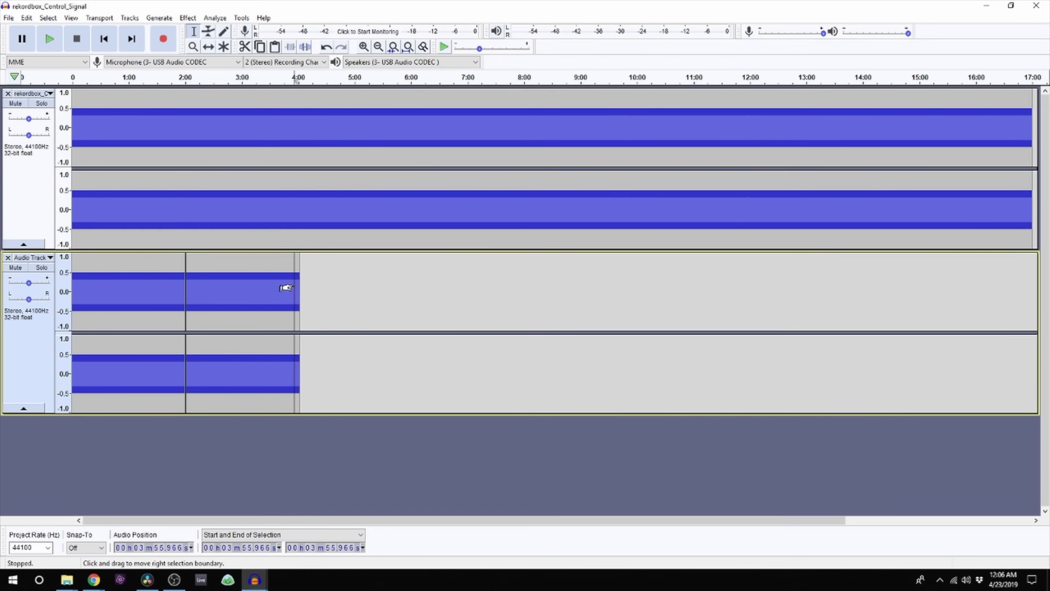
click(300, 286)
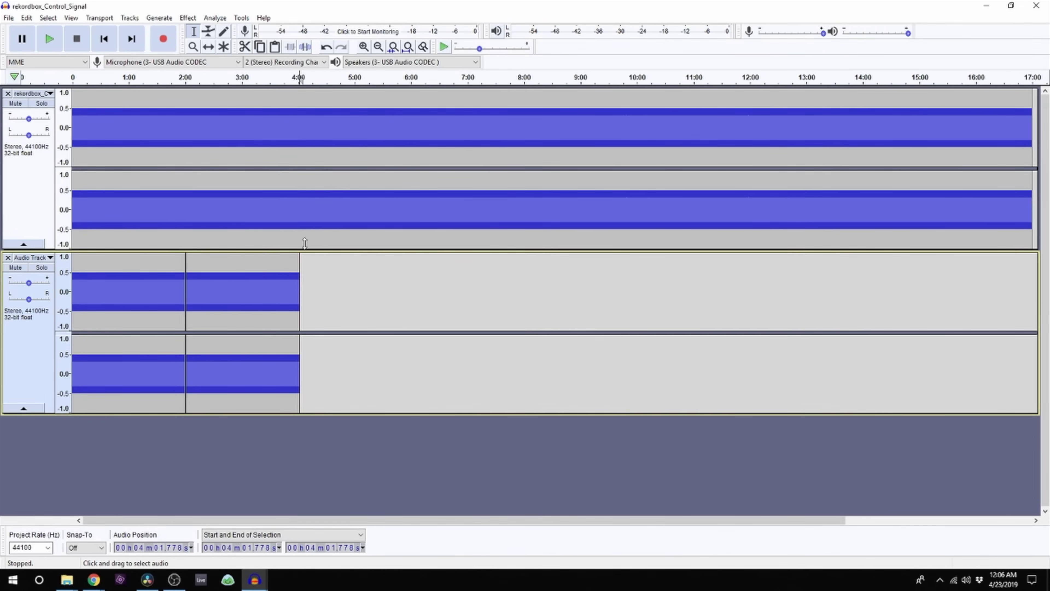
click(274, 47)
click(417, 297)
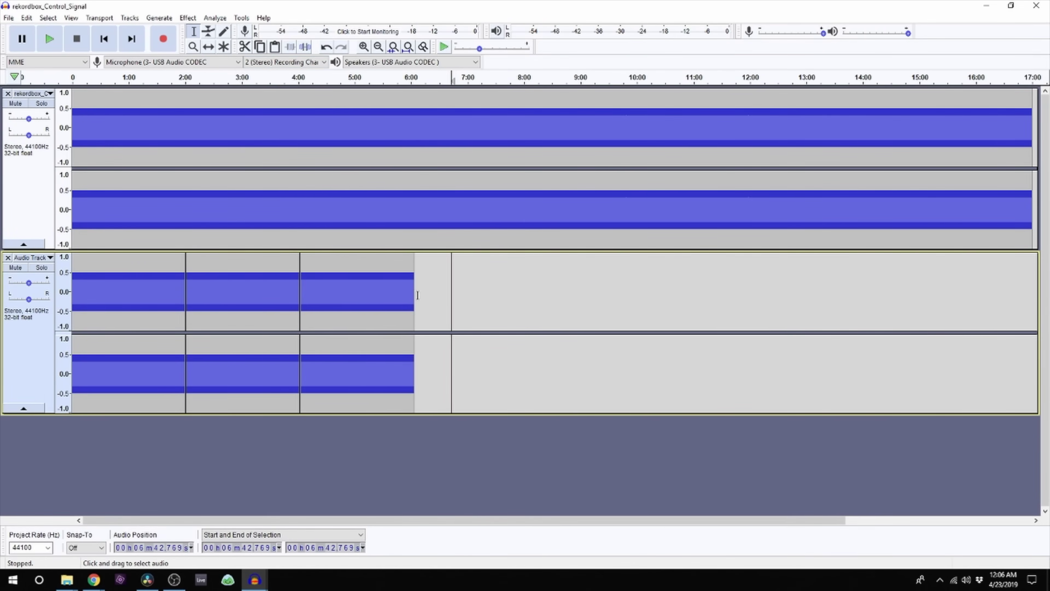
drag(415, 298, 186, 293)
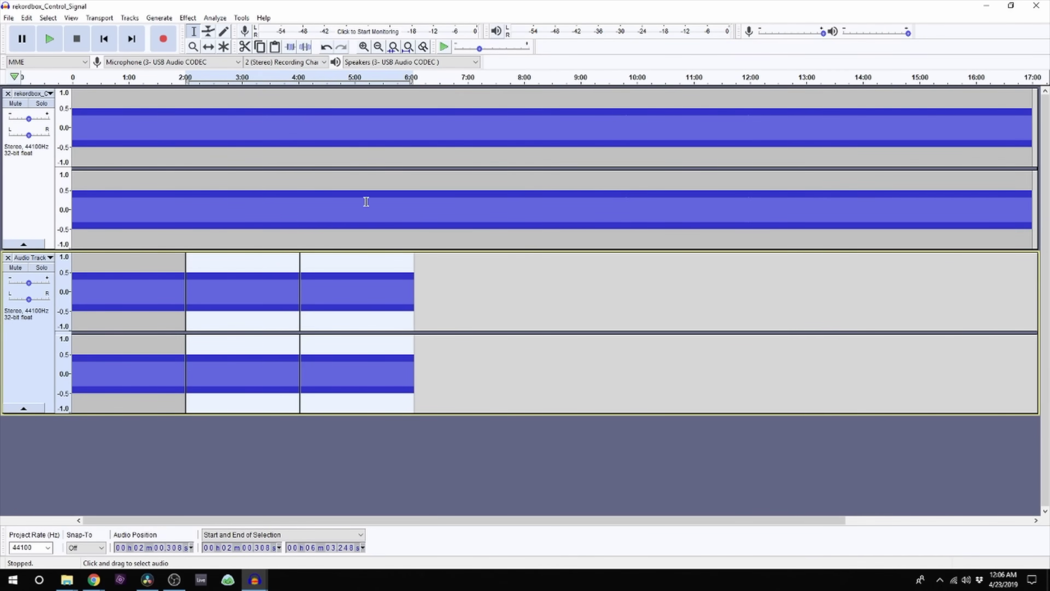
click(417, 301)
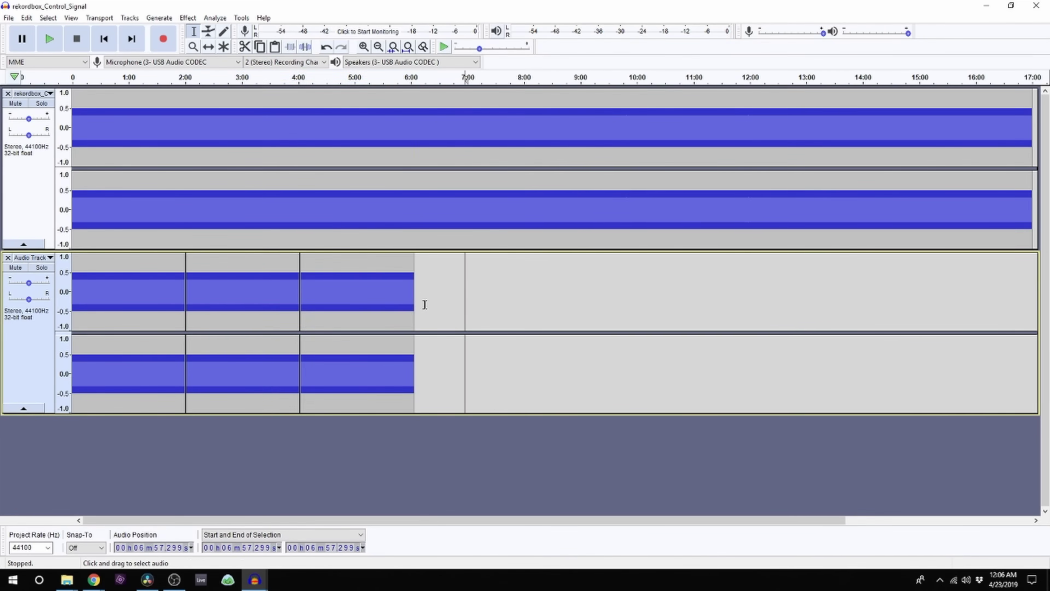
click(274, 47)
Paste more timecode copies after 10:06, extending the new track to about 18:12.
drag(677, 279, 186, 284)
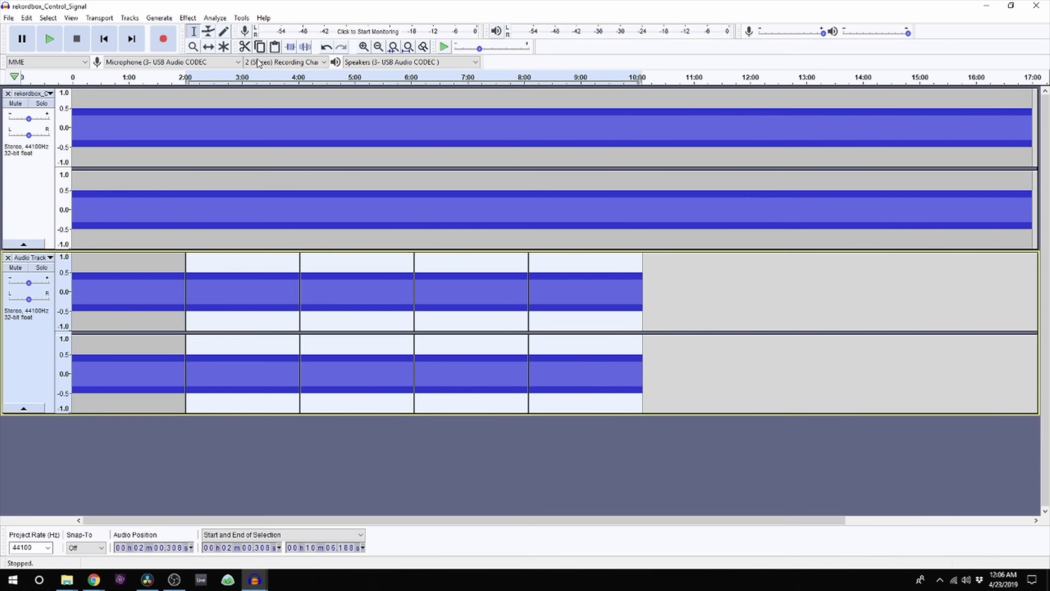
click(645, 283)
click(636, 281)
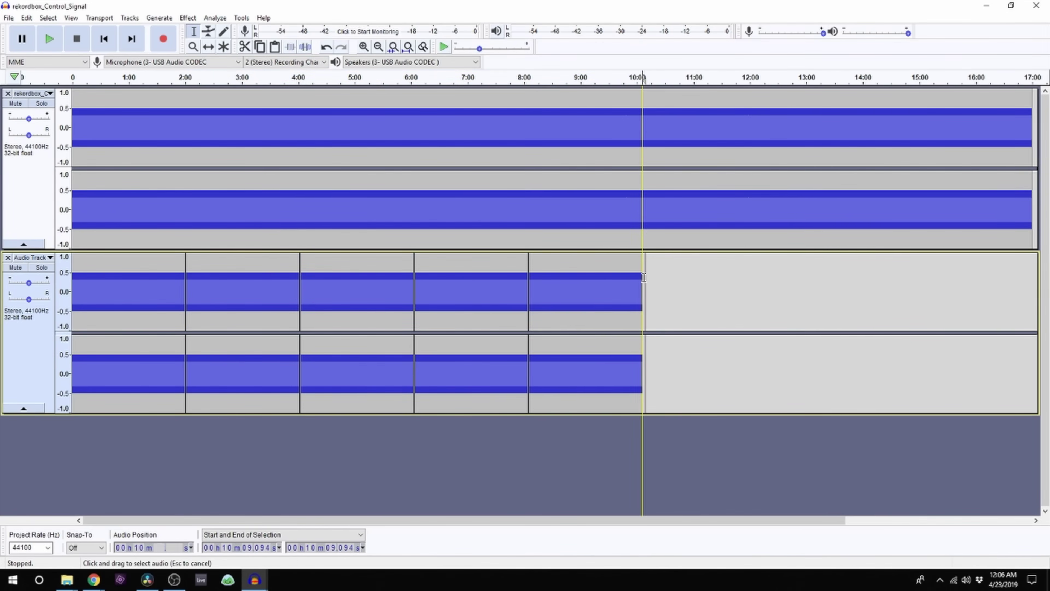
click(275, 47)
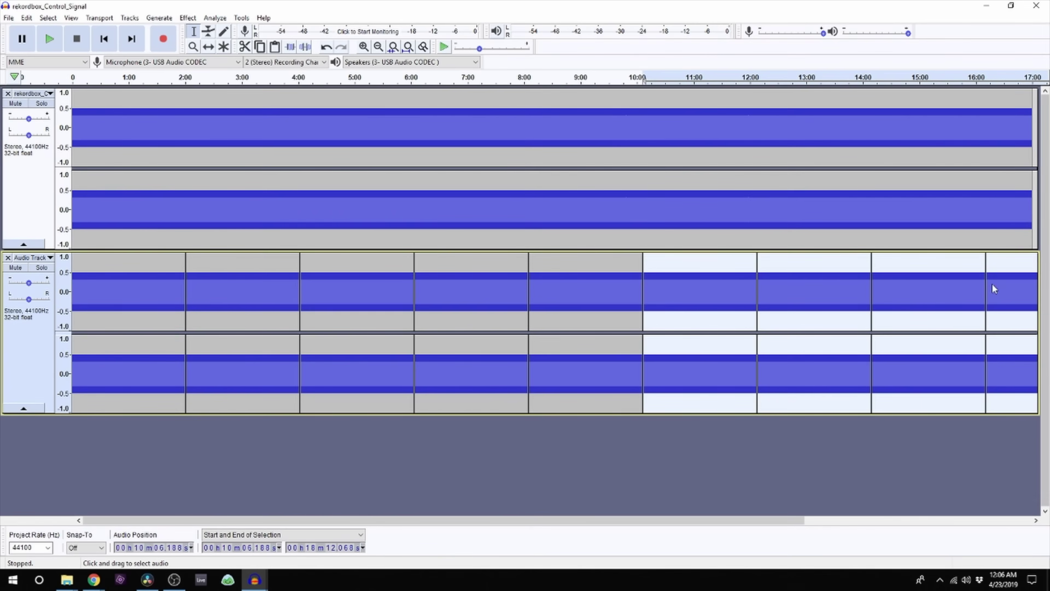
Select the copies from about 1:44 to 18:12 and paste them after 18:12.
click(408, 47)
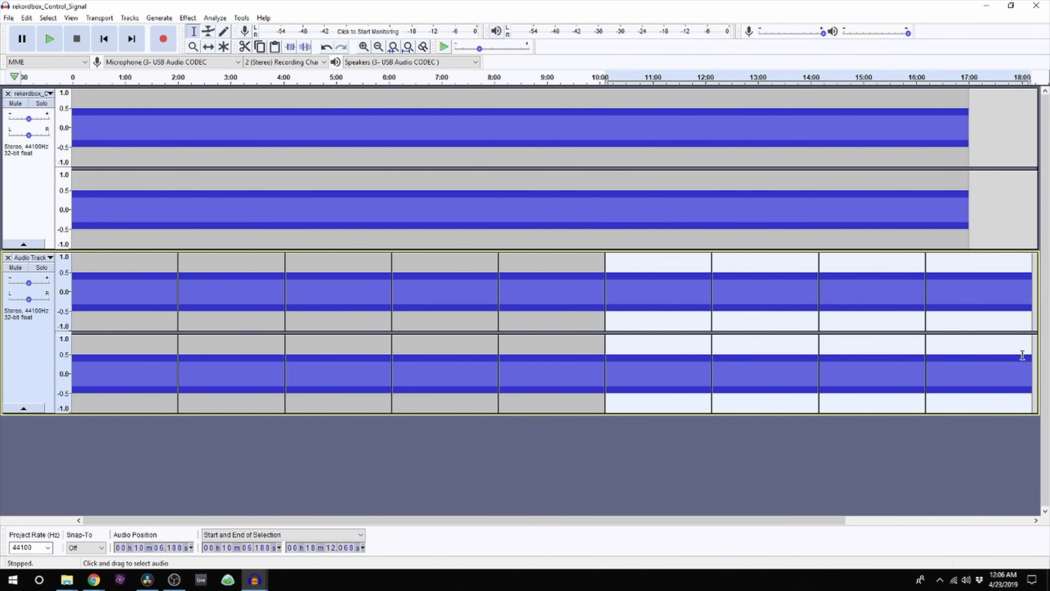
click(1037, 312)
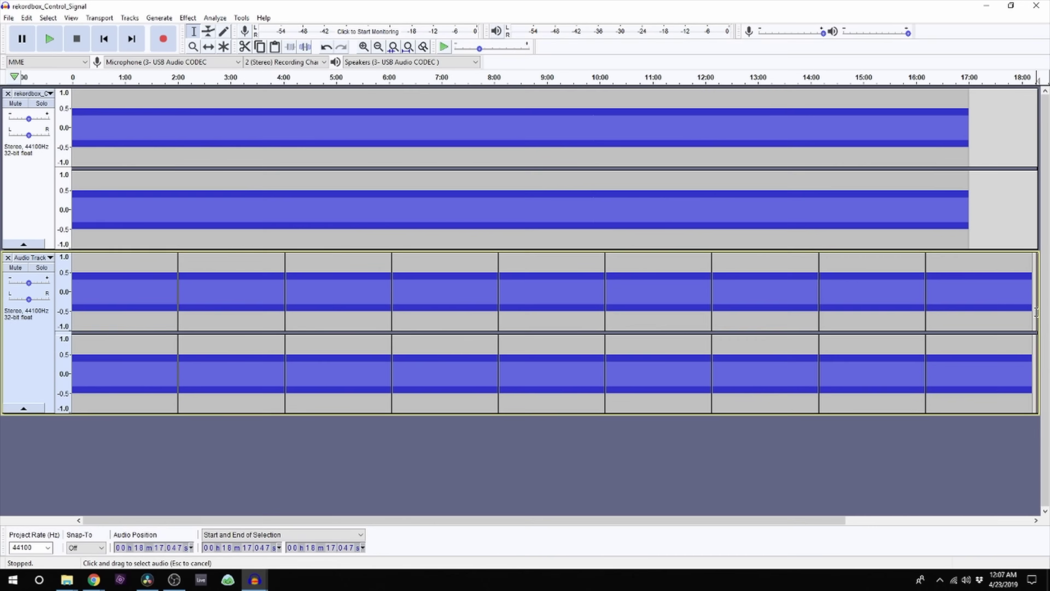
drag(1033, 310, 175, 272)
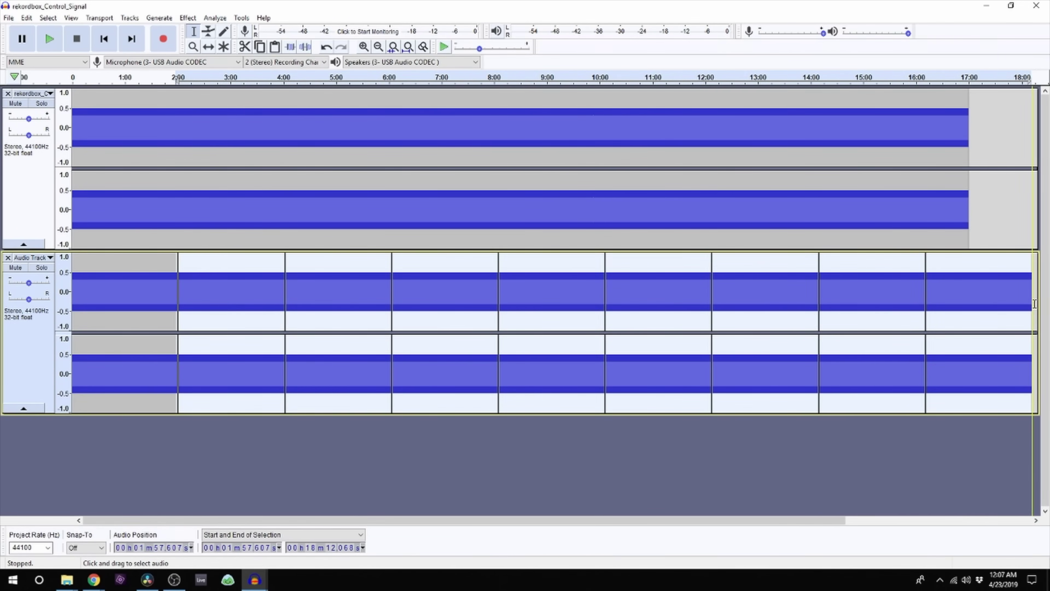
click(1029, 308)
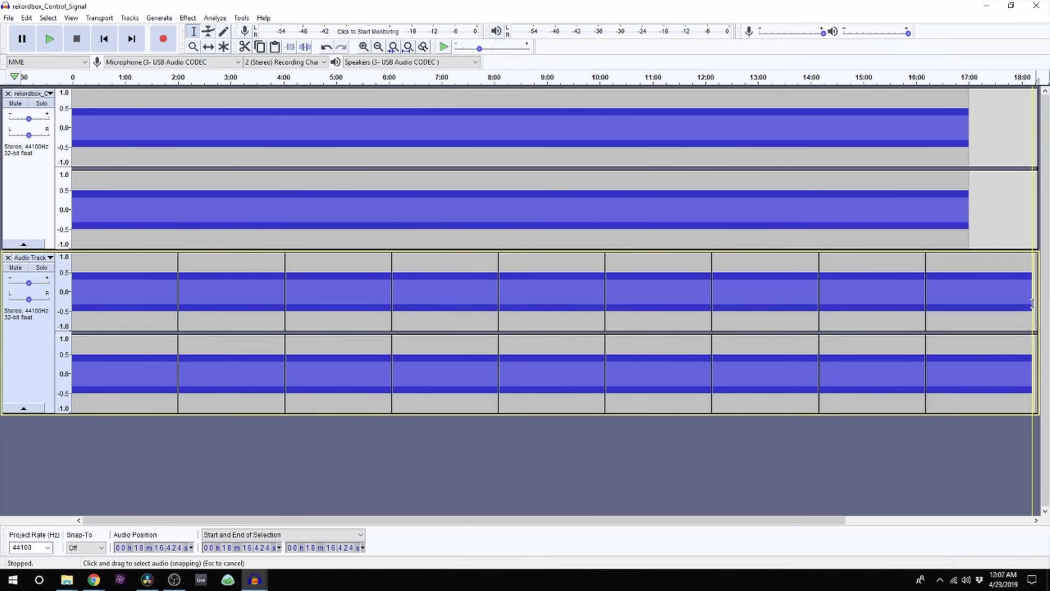
click(275, 47)
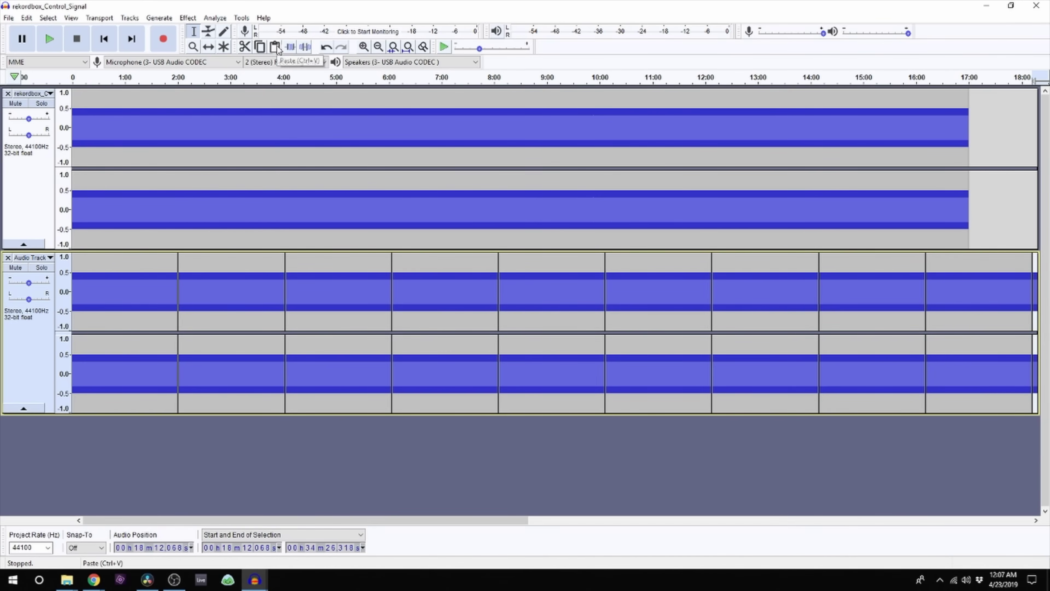
Append two more copied blocks at the track's end, pushing it past 50:35.
click(409, 47)
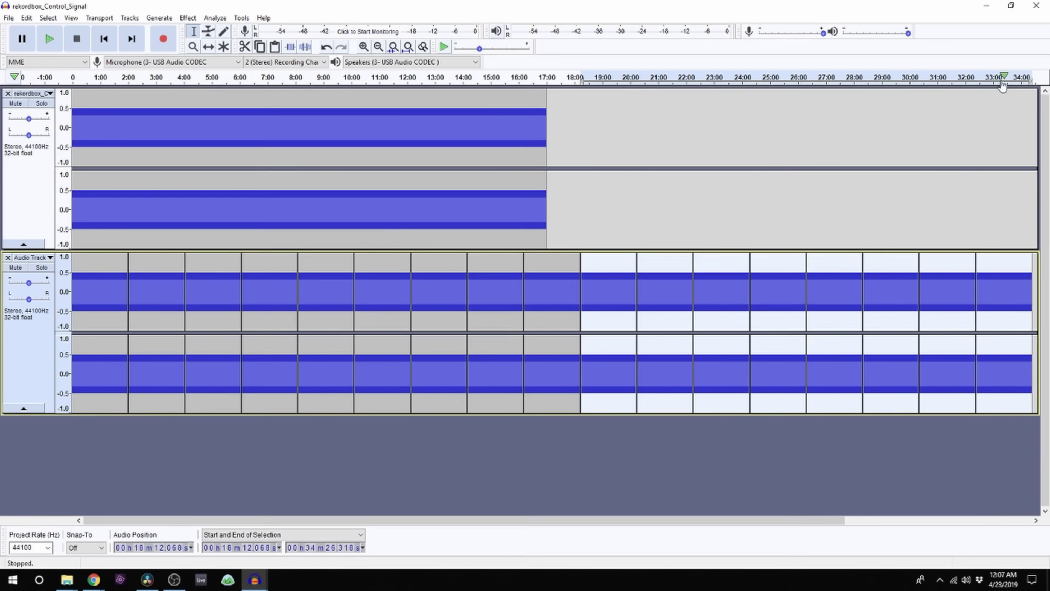
click(1025, 277)
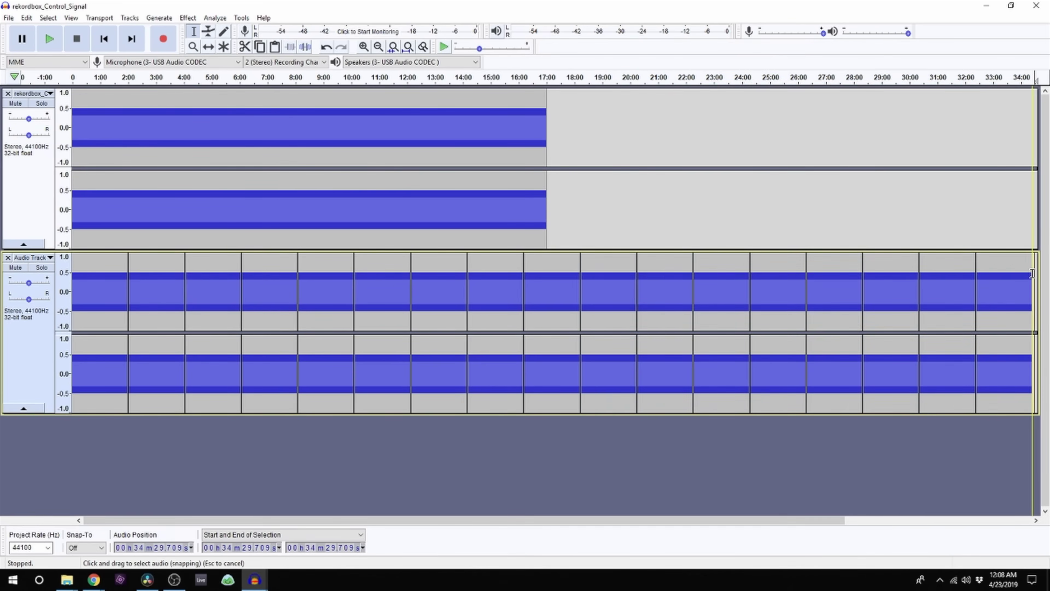
click(1032, 286)
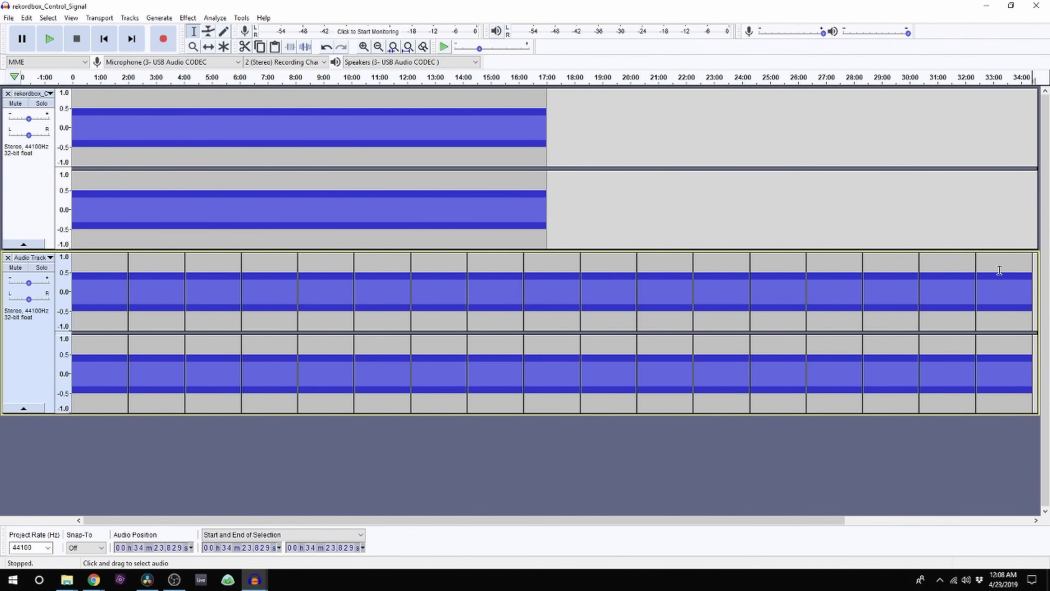
key(shift+End)
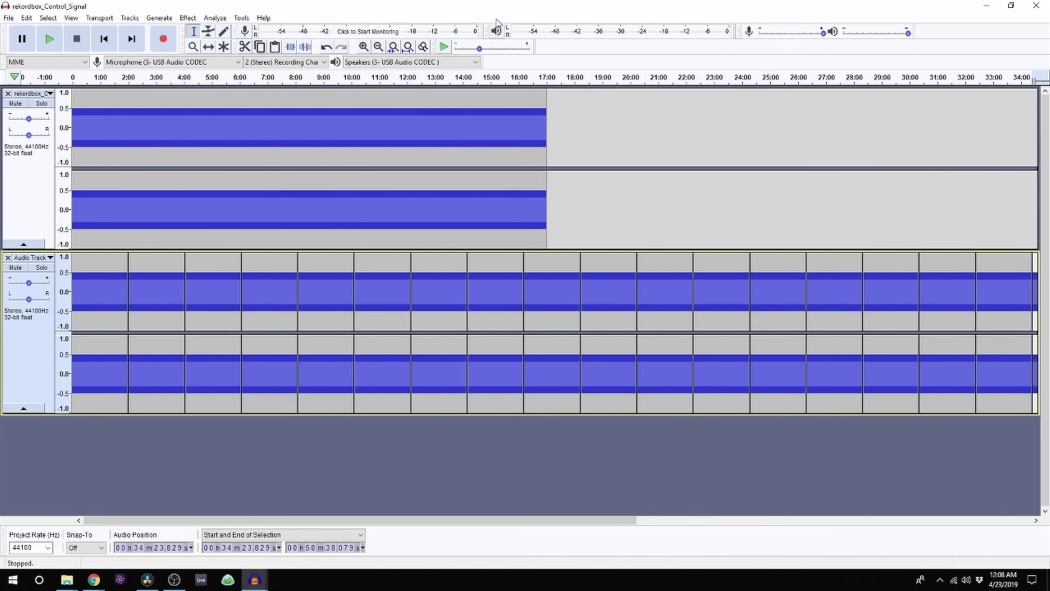
click(408, 46)
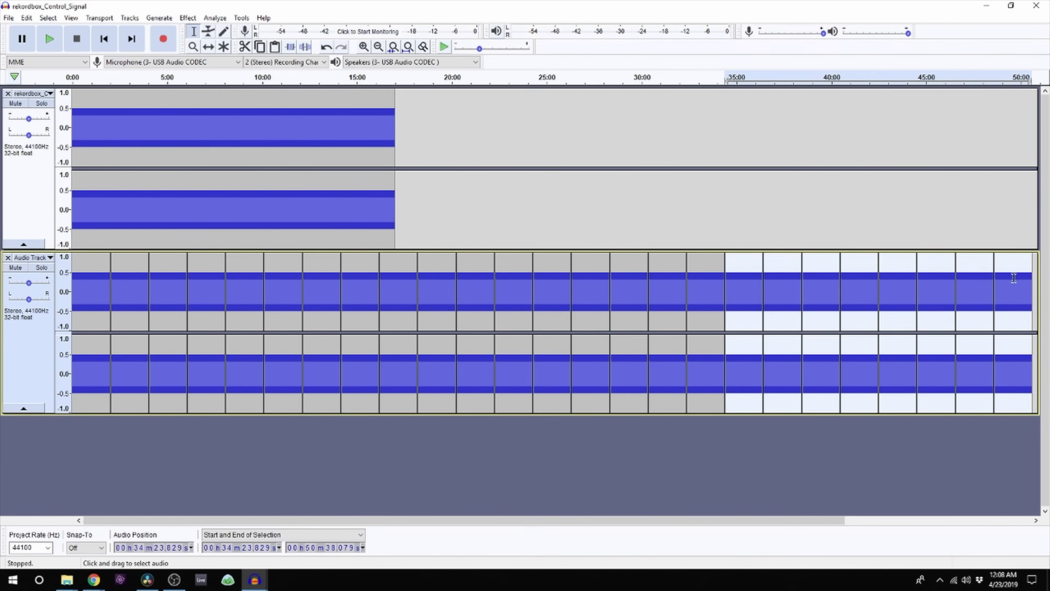
click(1033, 277)
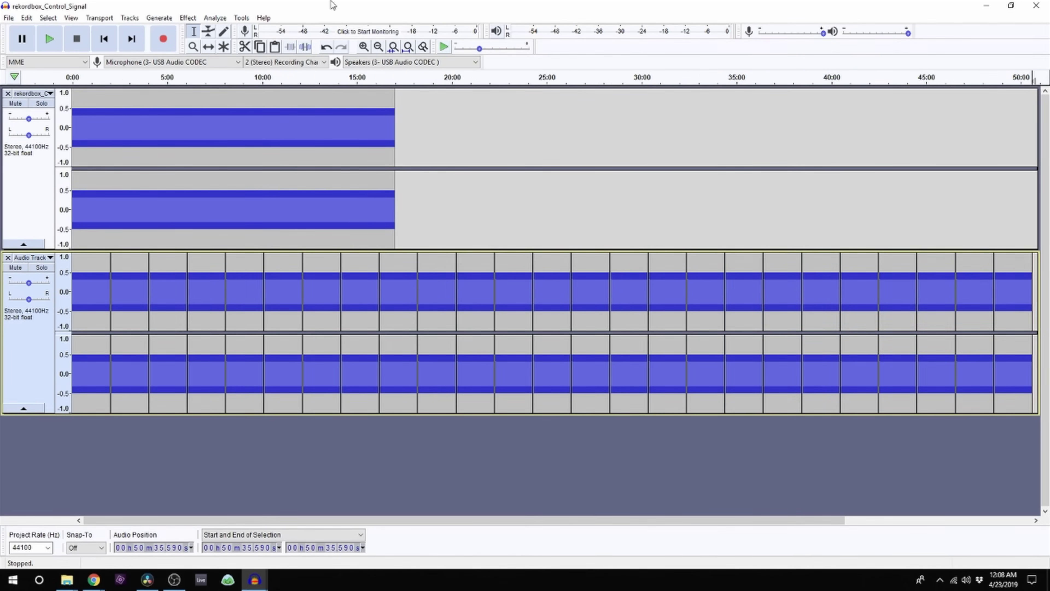
click(274, 47)
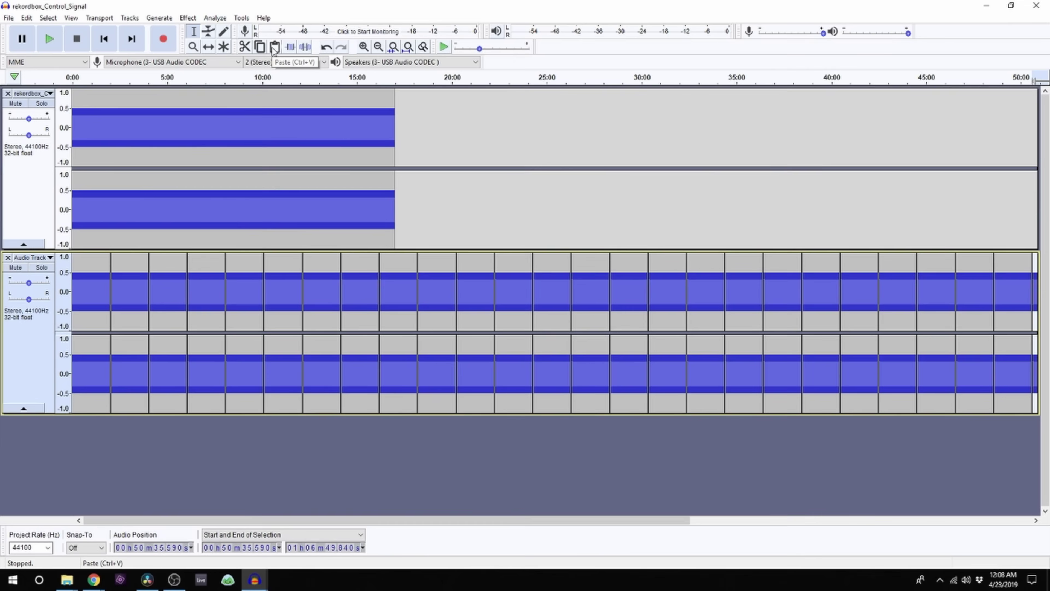
Paste one final block at the track's end, bringing it to about 1:39.
click(409, 45)
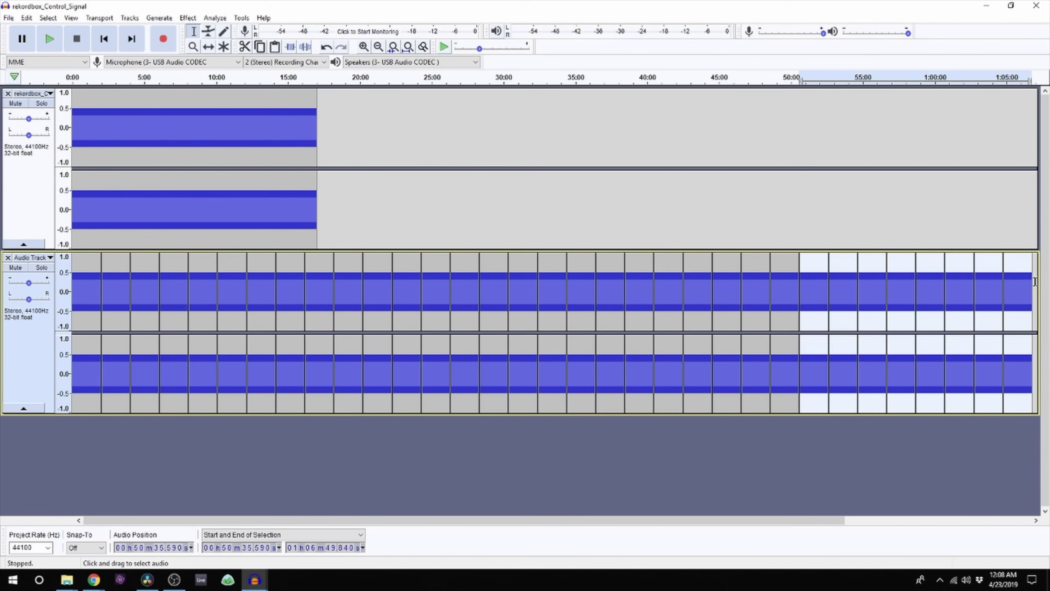
click(1033, 281)
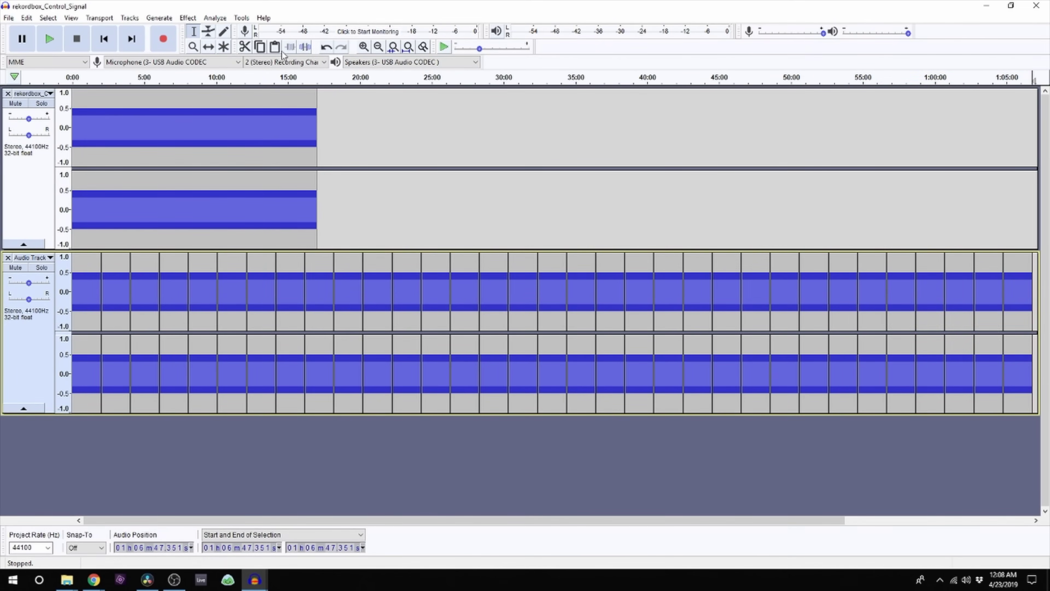
click(275, 48)
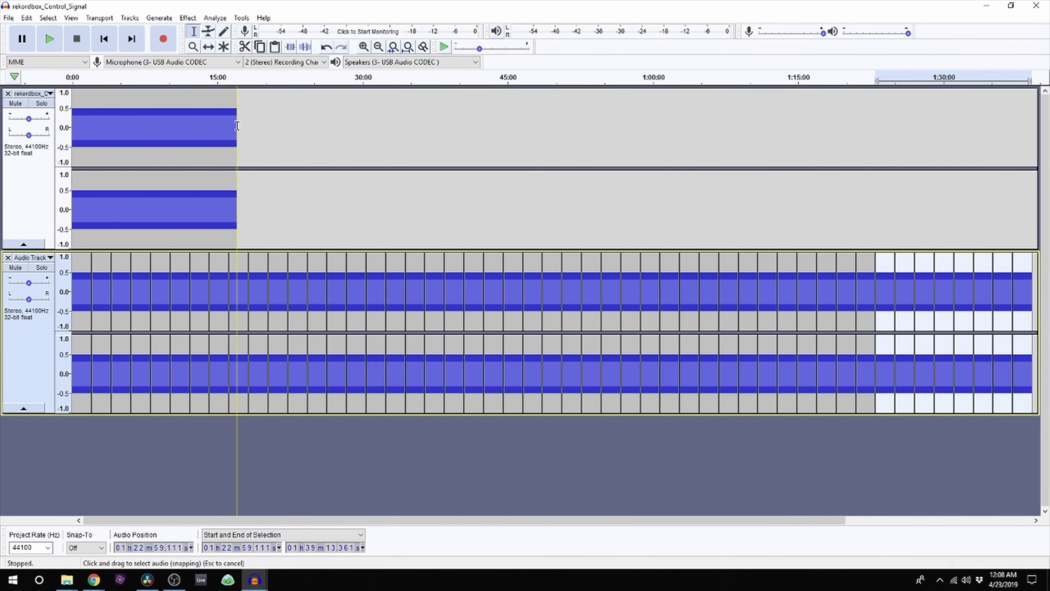
Copy the original's 15:02–17:00 section and append it to the Audio Track, ending at 1:41:09.
click(236, 126)
drag(237, 126, 218, 121)
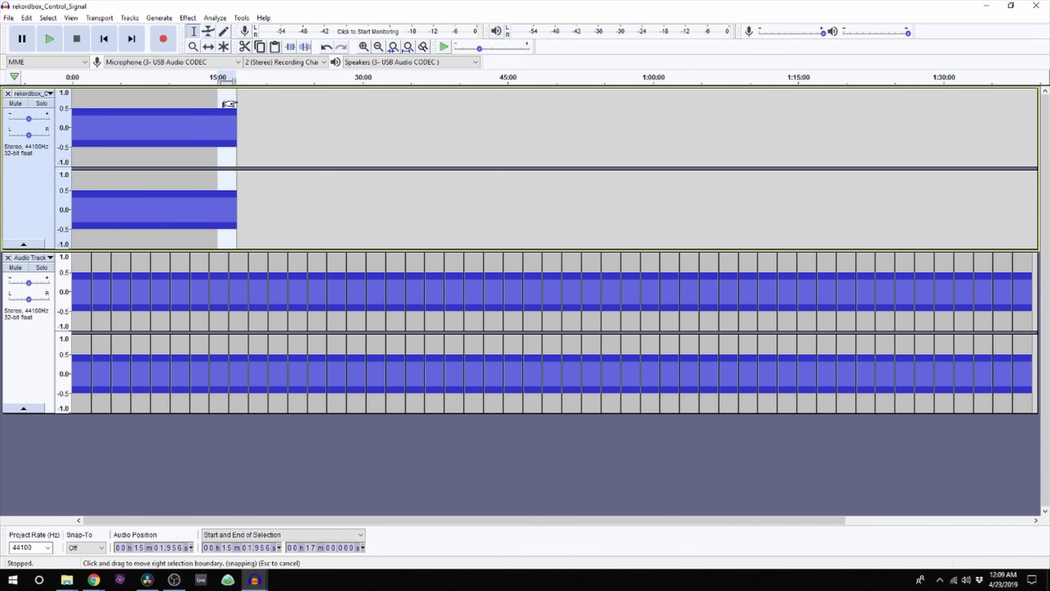
click(260, 47)
click(1029, 270)
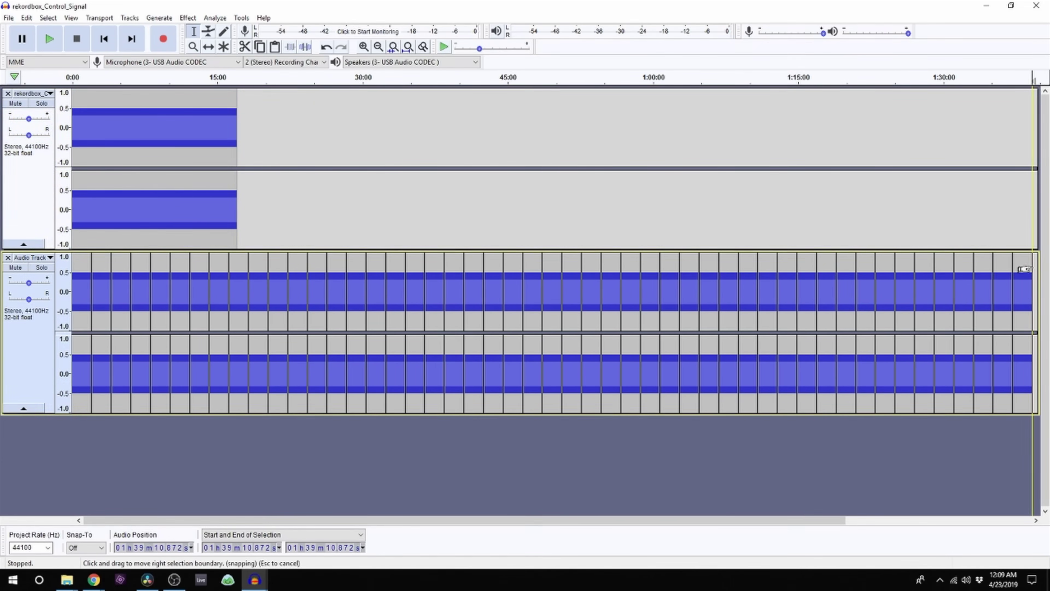
click(274, 47)
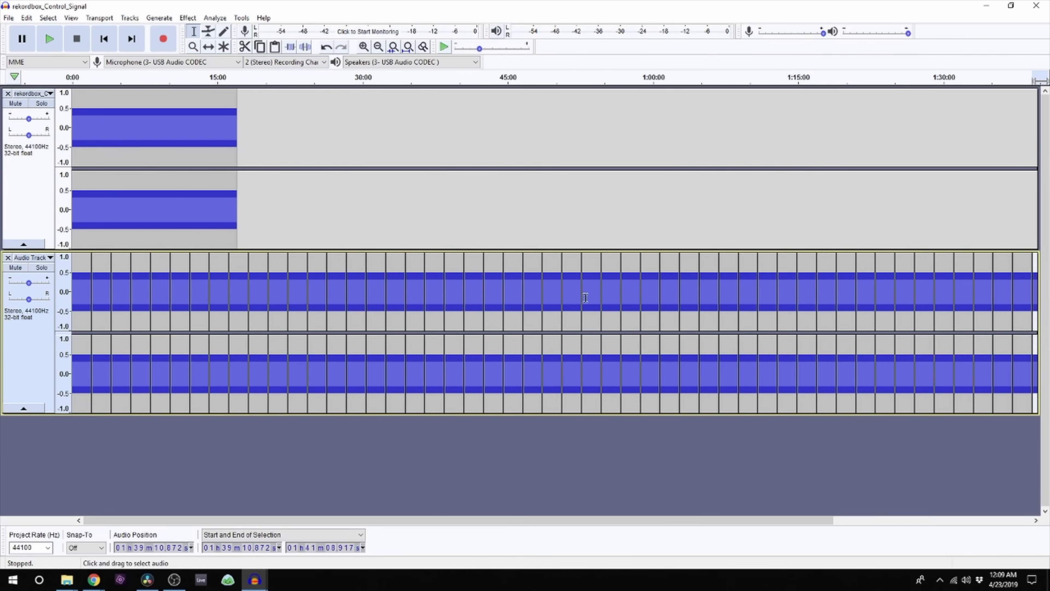
click(410, 49)
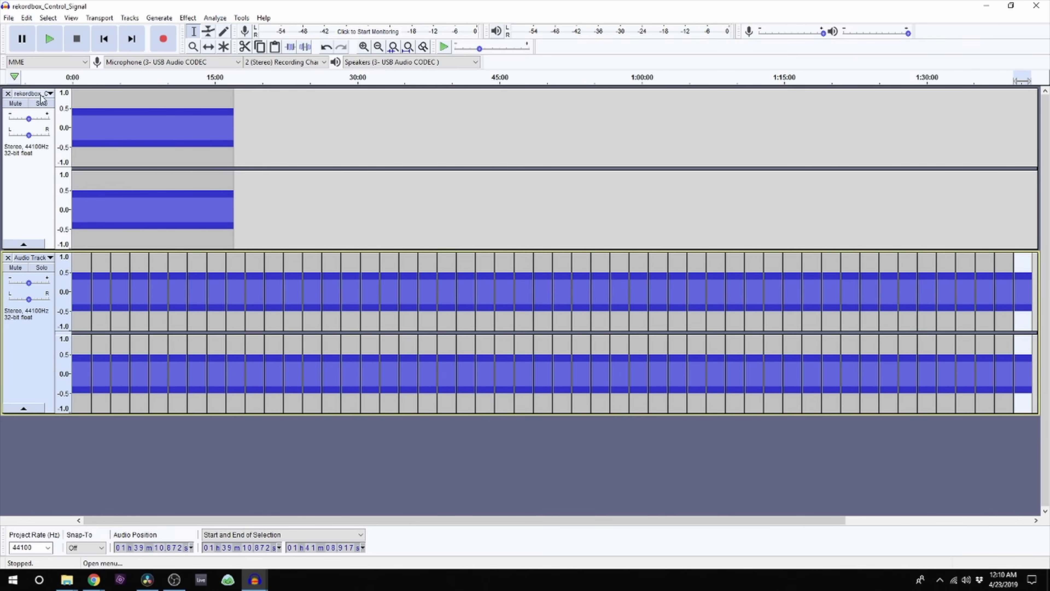
click(7, 93)
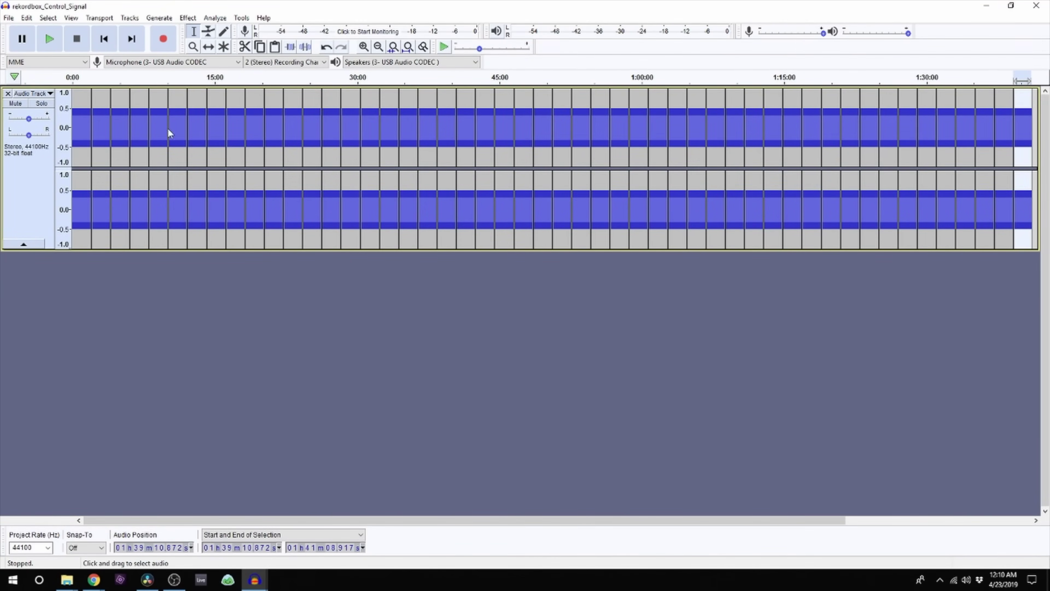
Bring up the File > Export format choices.
click(8, 18)
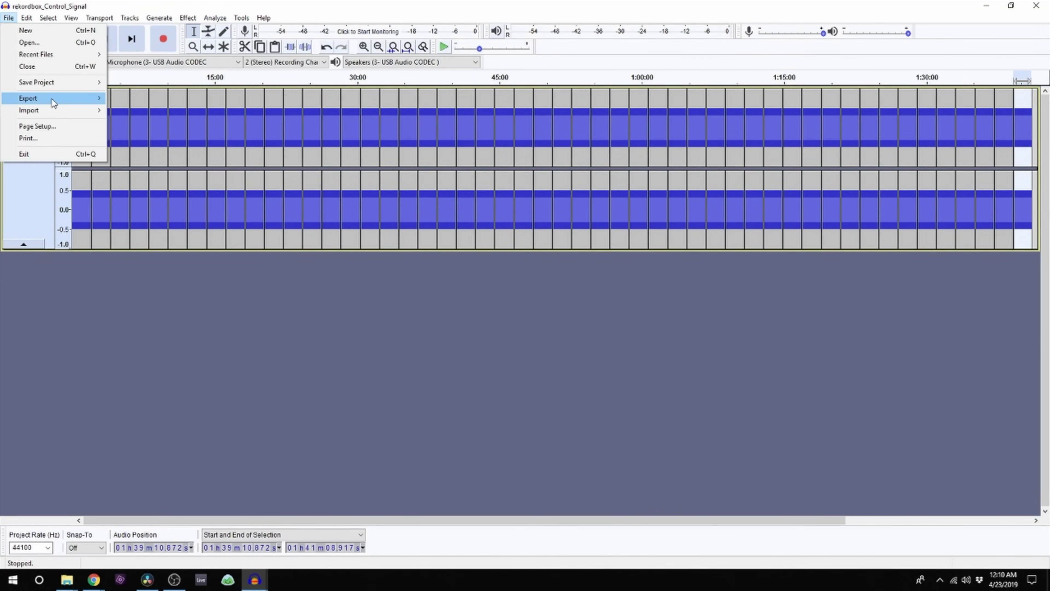
mouse_move(52, 99)
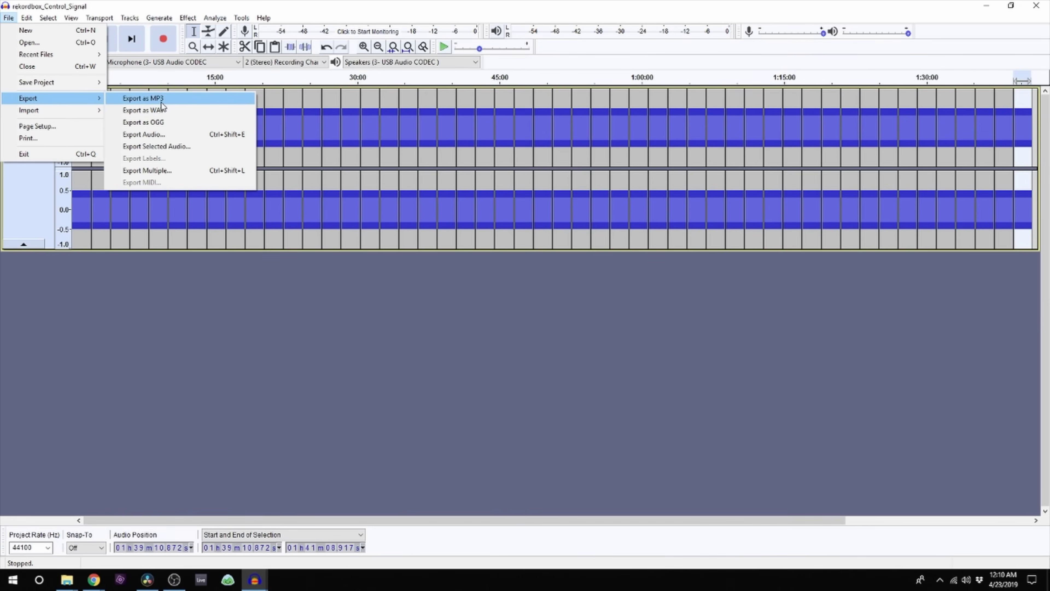